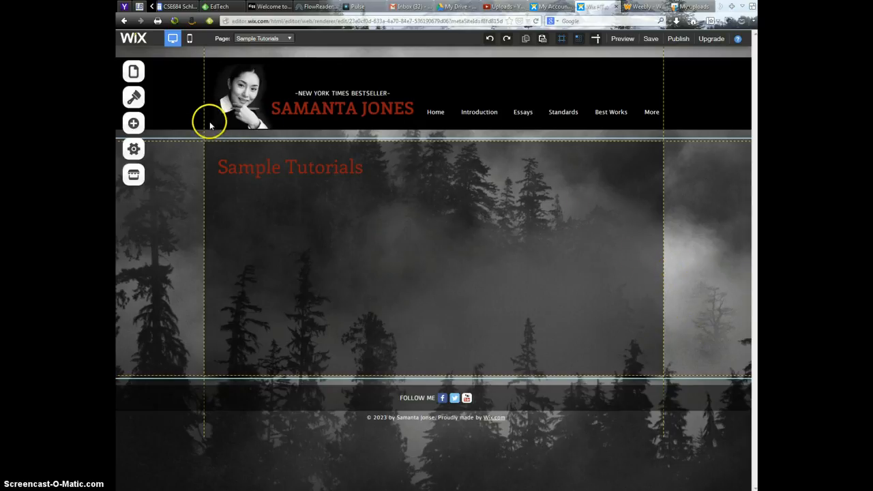
Add an HTML app element to the Sample Tutorials page.
click(133, 123)
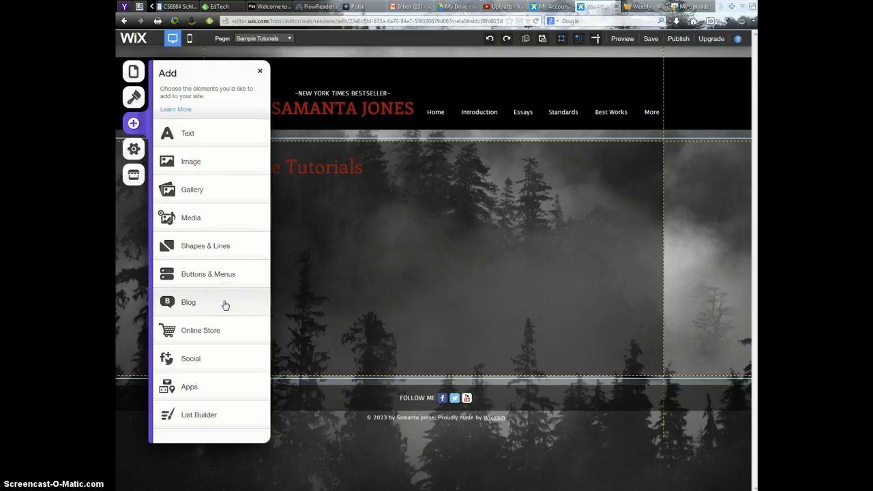
click(190, 387)
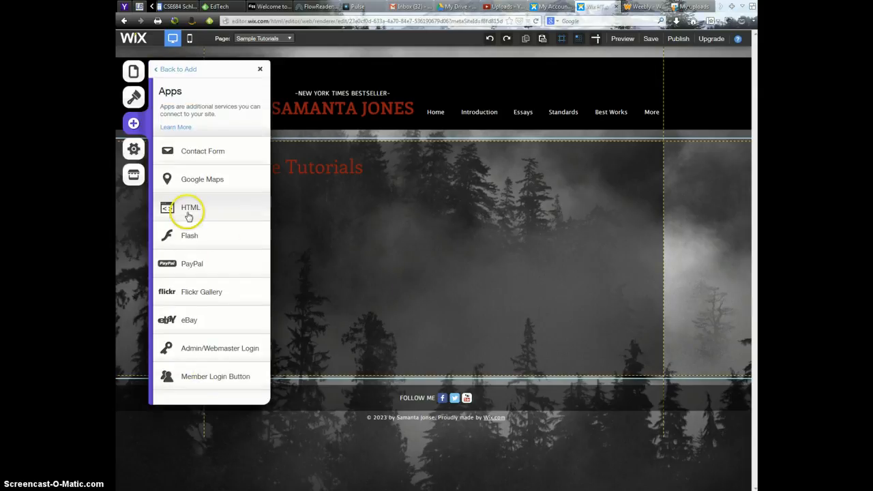
click(191, 211)
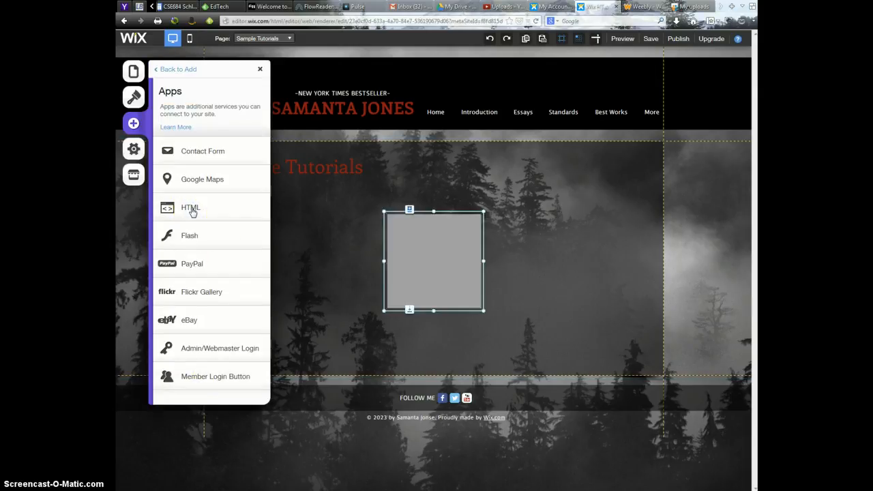
click(262, 71)
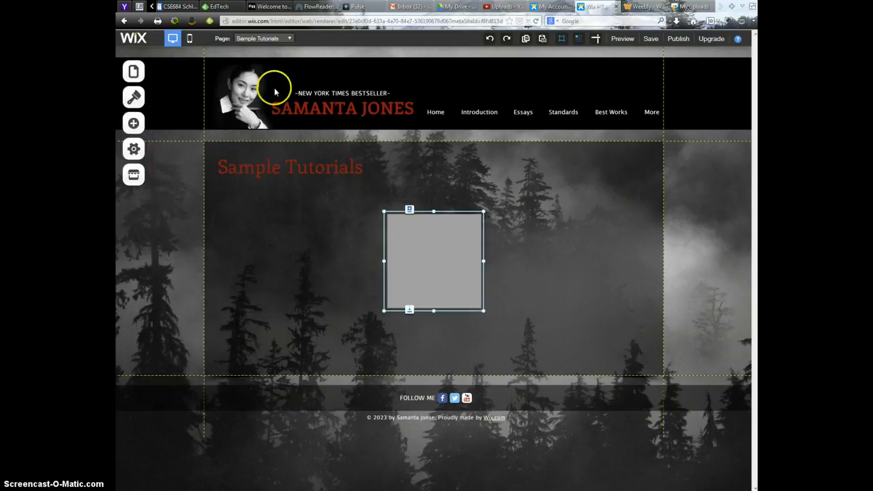
Move the HTML element directly under the Sample Tutorials title and enlarge it to nearly the full content width, about 555 high.
drag(435, 259, 267, 230)
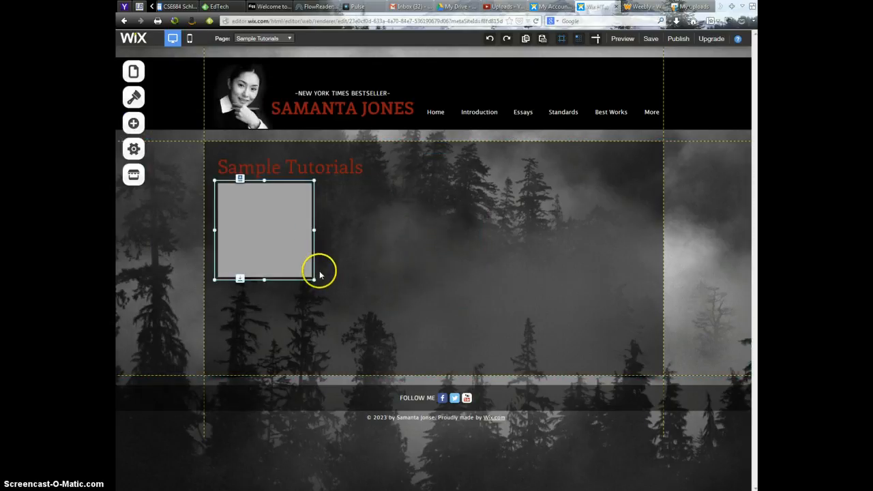
mouse_move(313, 278)
mouse_down()
mouse_move(627, 368)
mouse_move(653, 401)
mouse_move(657, 447)
mouse_up()
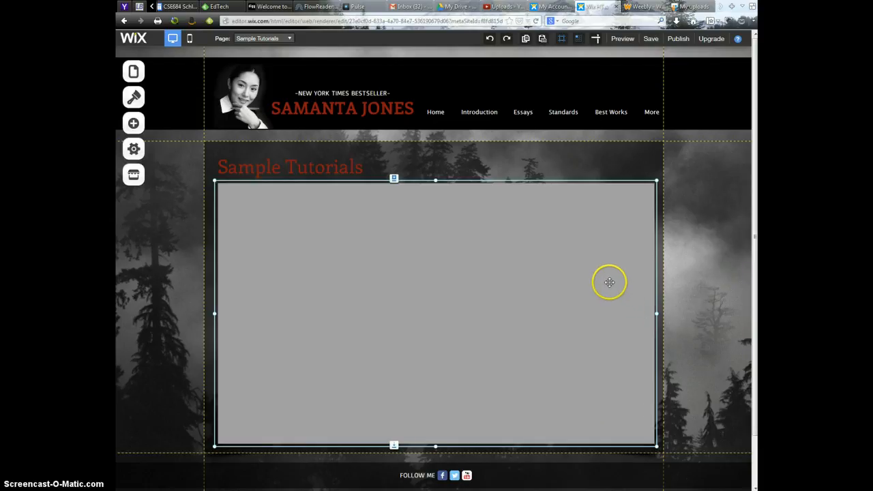
Open the HTML element's settings and set its mode to HTML code, ready to enter embed code.
click(468, 252)
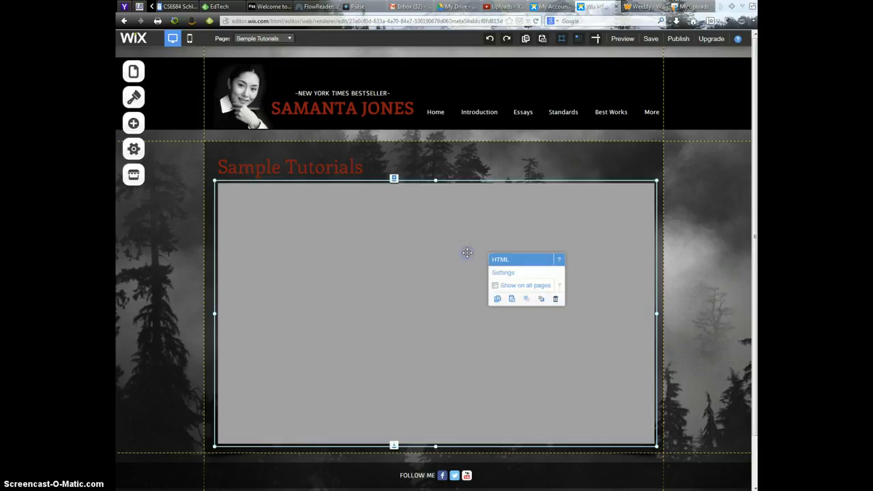
click(516, 274)
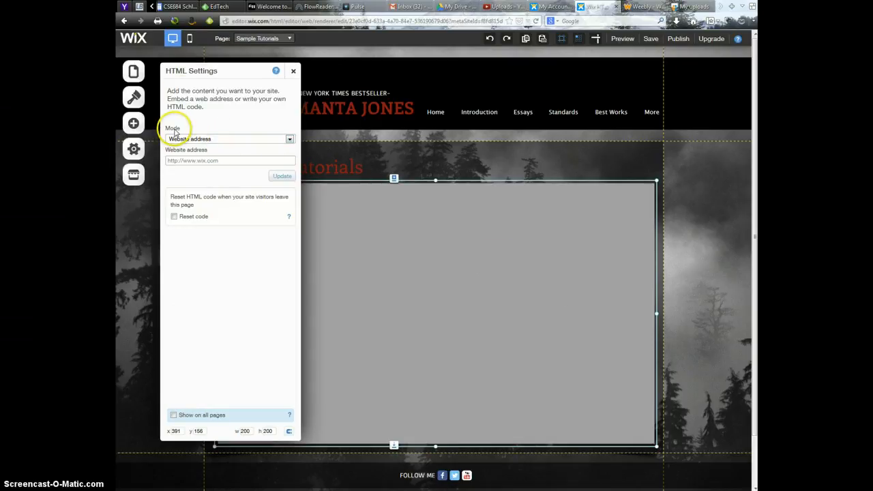
click(209, 138)
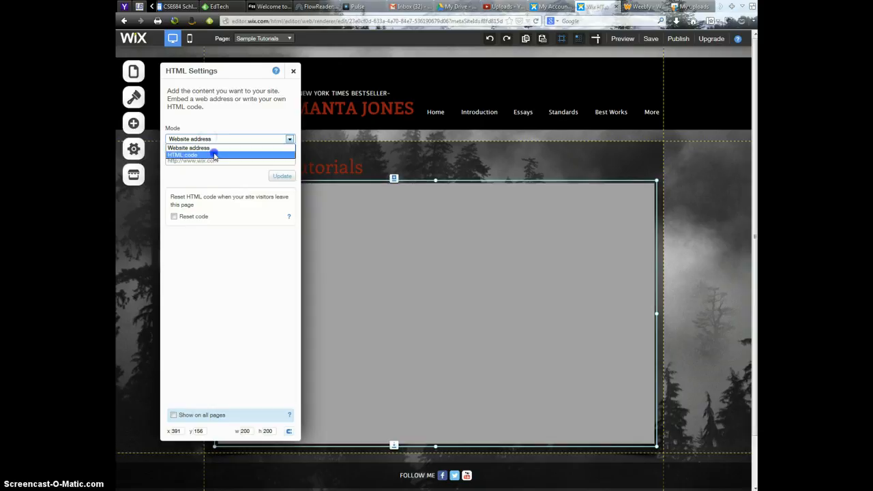
click(214, 155)
click(209, 196)
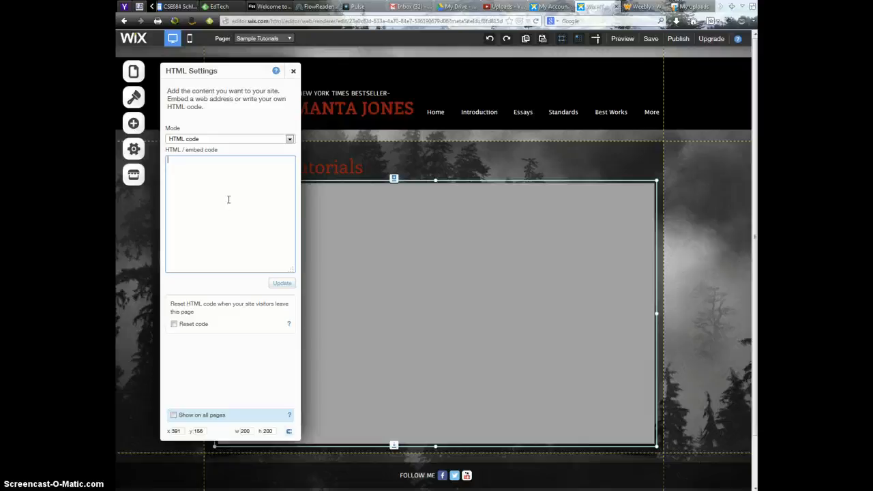
Switch to SlideShare, open the Michigan – The Great Lake State presentation and copy its embed code.
click(689, 8)
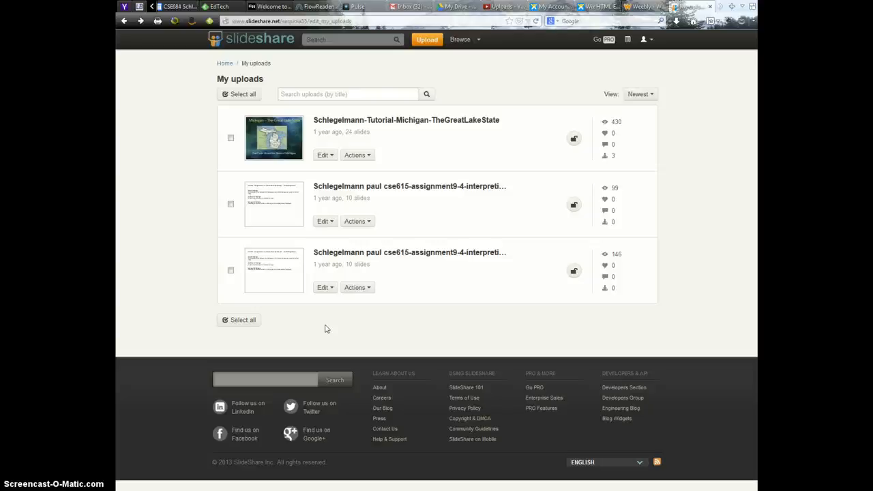
click(425, 121)
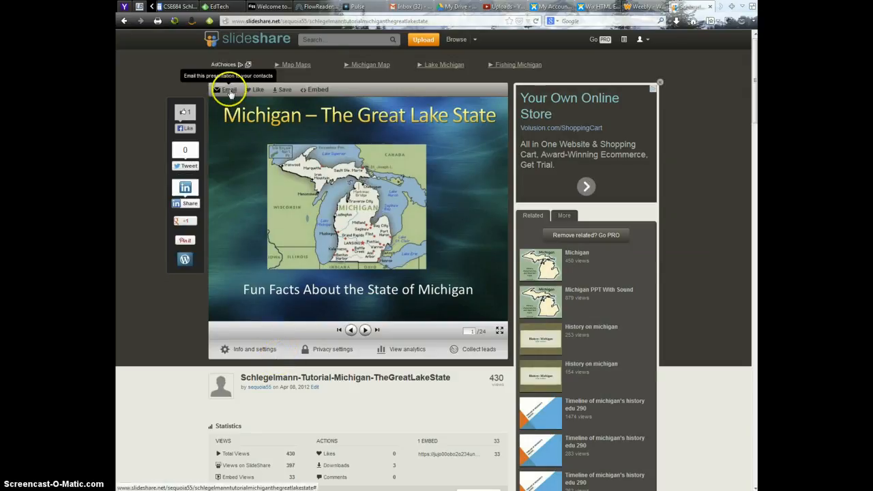
click(323, 91)
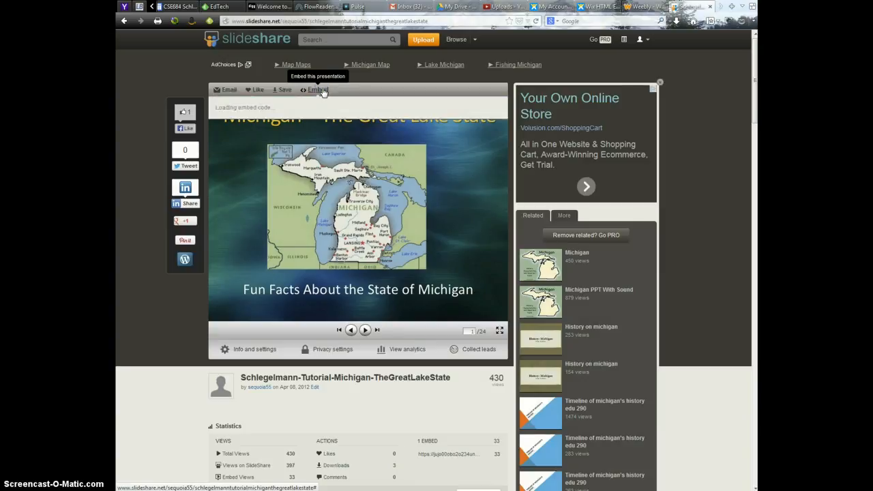
click(294, 125)
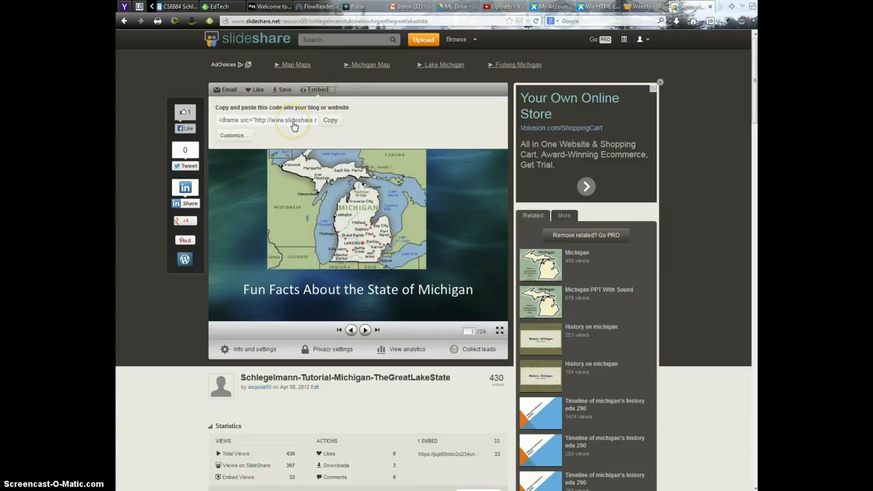
click(330, 120)
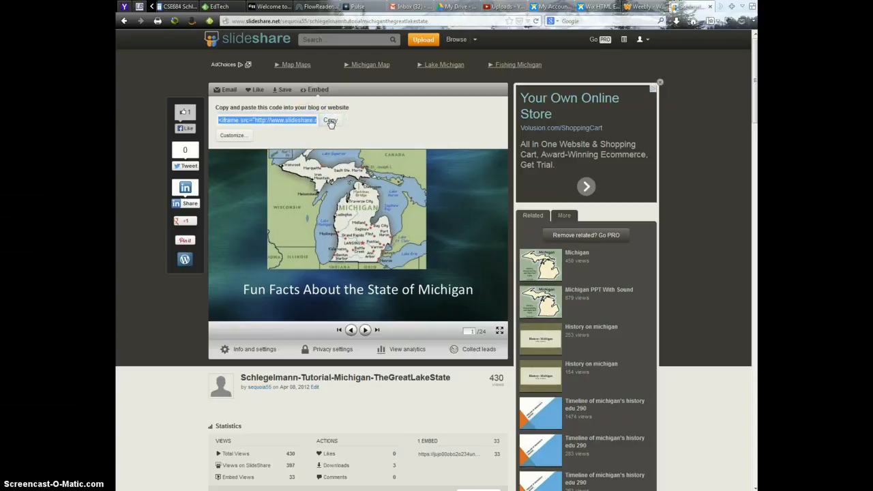
Switch back to Wix, paste the SlideShare embed code into the HTML element and update it.
click(602, 8)
click(204, 193)
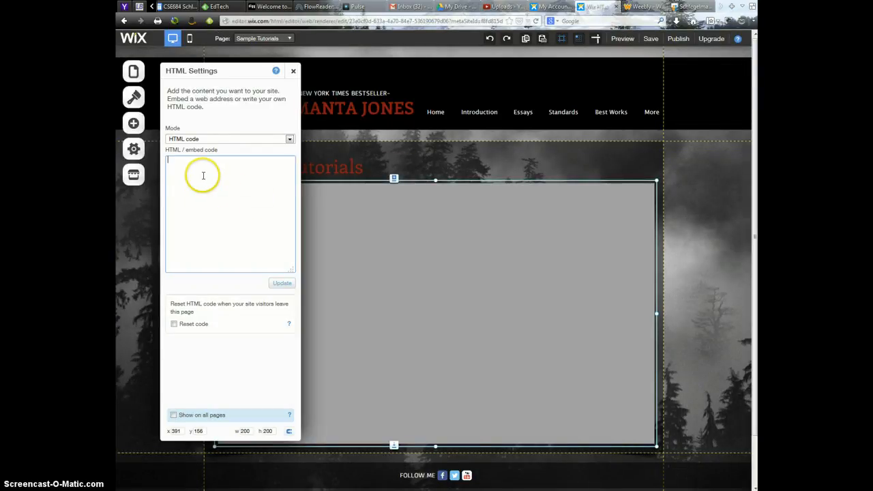
right_click(203, 176)
click(227, 226)
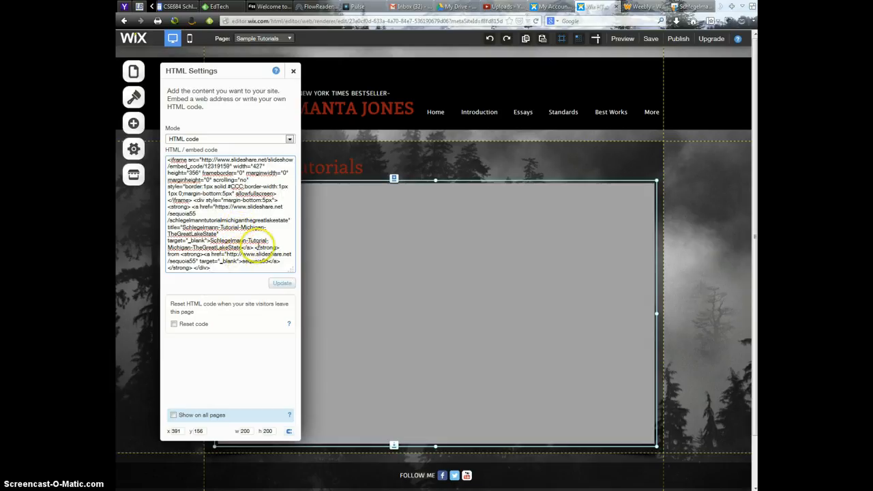
click(257, 269)
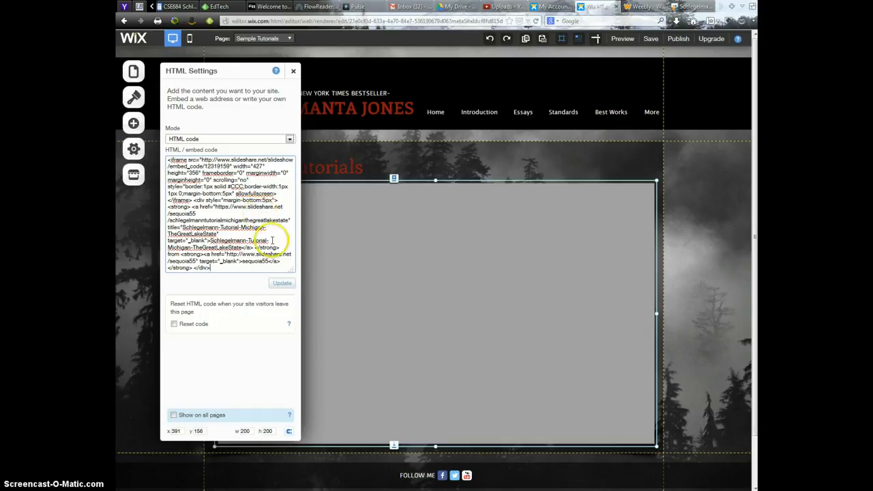
click(286, 284)
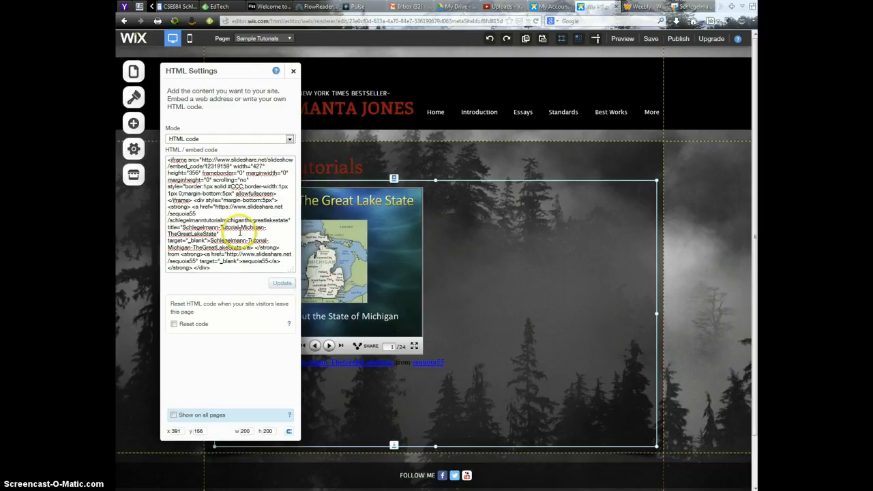
Set the HTML element's width to 920 and height to 670, and update it.
double_click(242, 431)
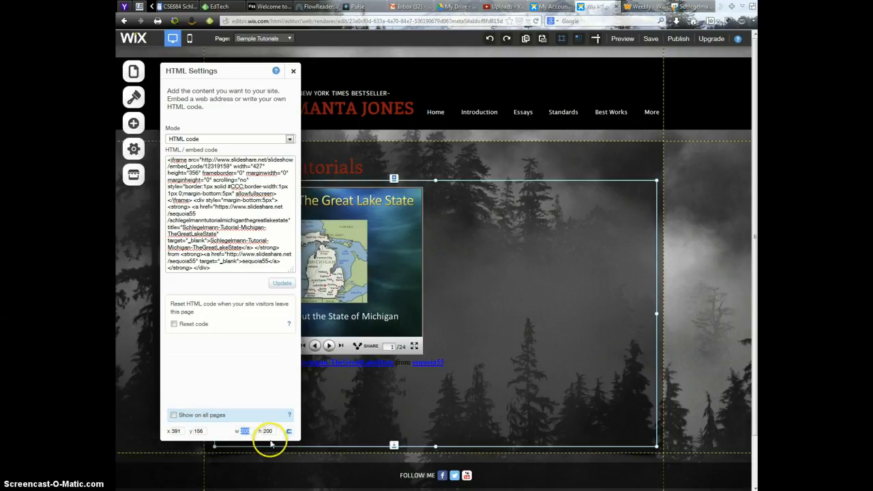
click(291, 73)
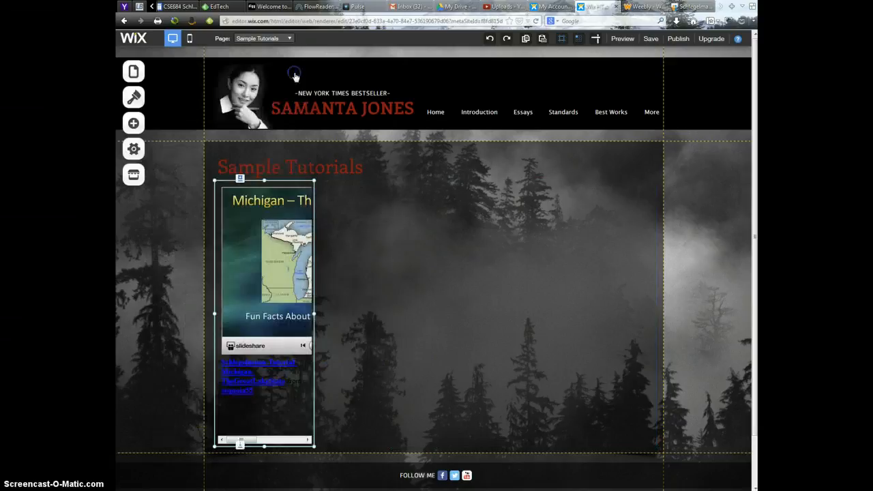
click(286, 292)
click(322, 312)
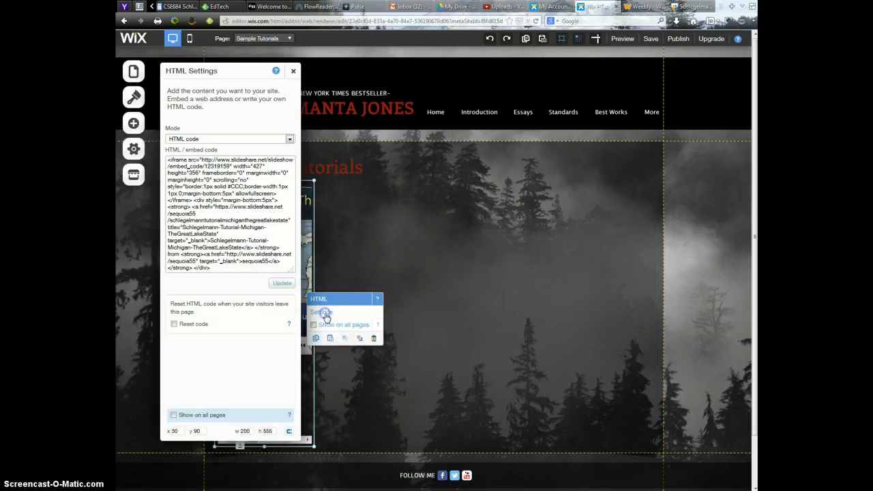
double_click(246, 431)
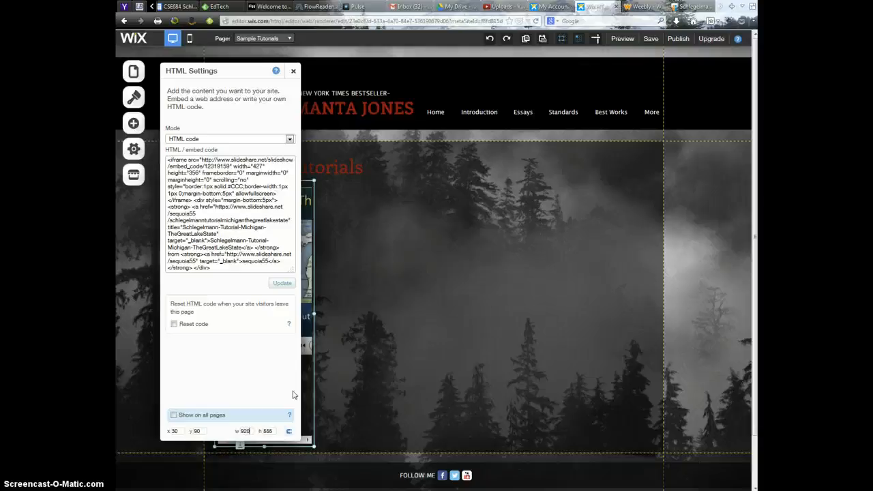
click(276, 430)
double_click(275, 430)
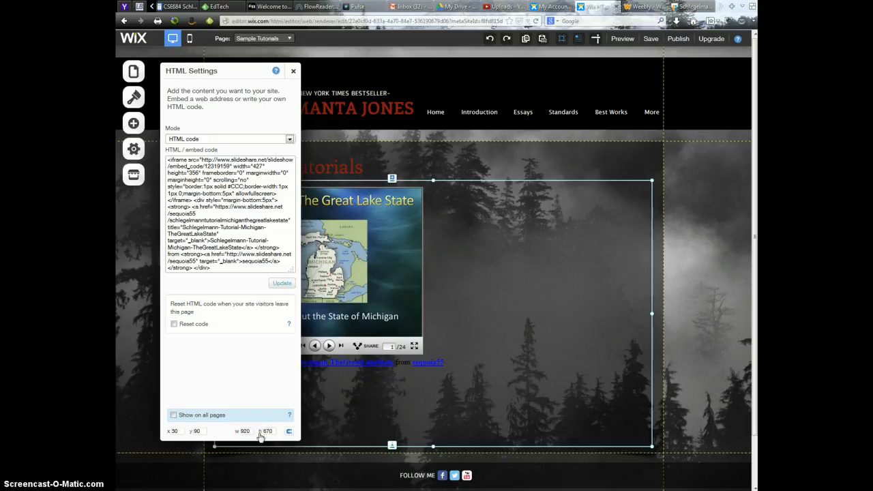
click(283, 284)
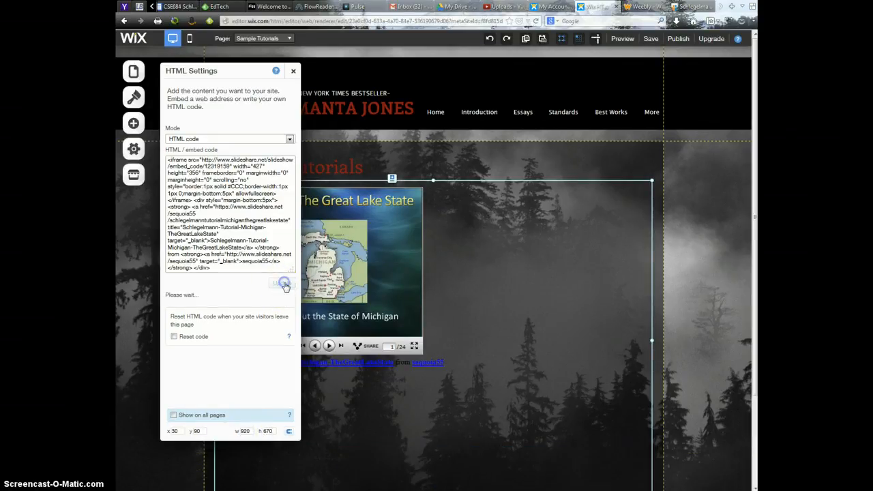
Set the HTML element's width to 950 and the iframe width in the embed code to 920.
scroll(709, 361, down, 3)
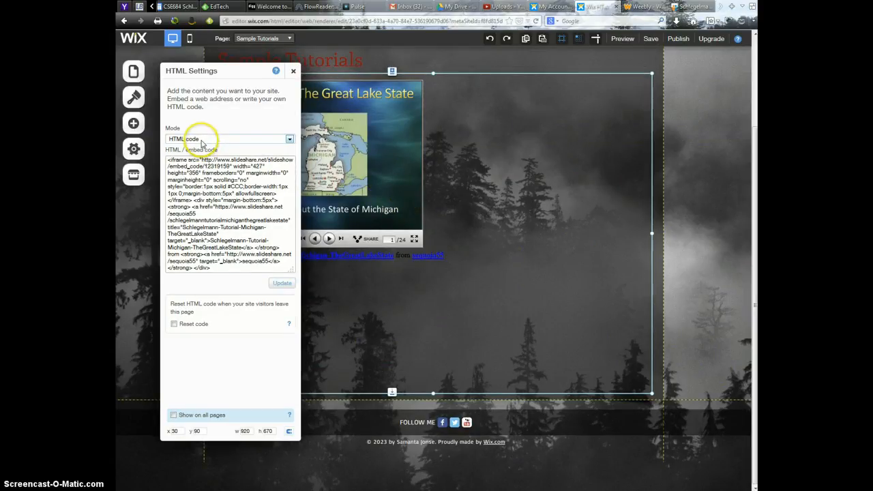
double_click(257, 166)
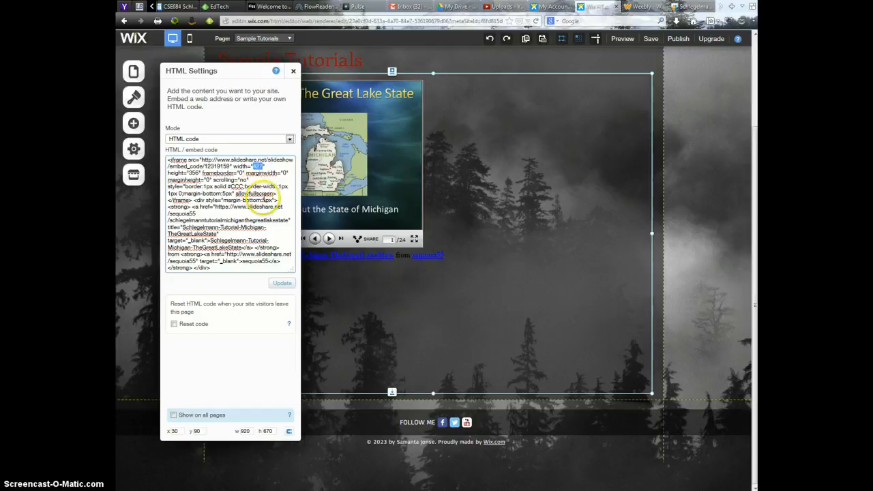
click(234, 431)
click(240, 431)
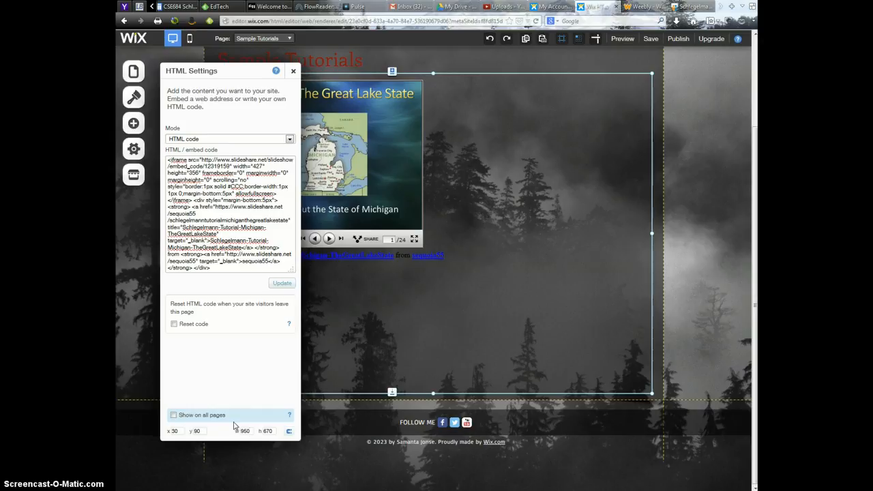
click(271, 377)
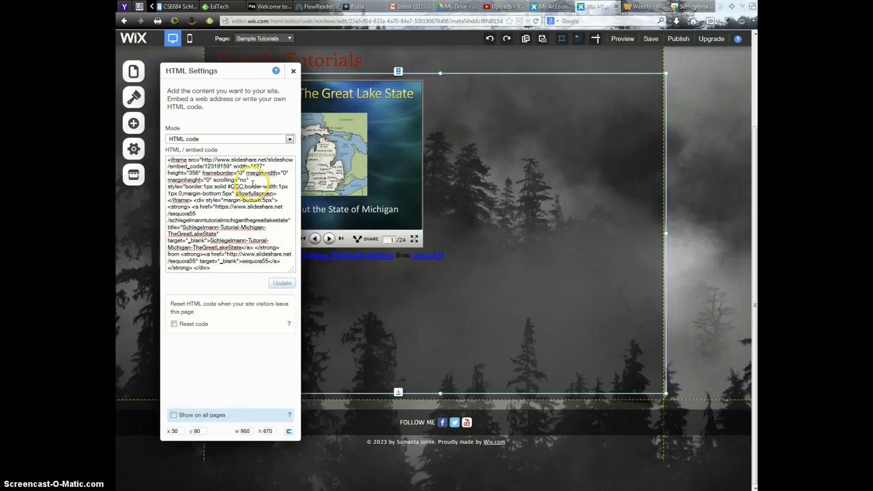
double_click(257, 166)
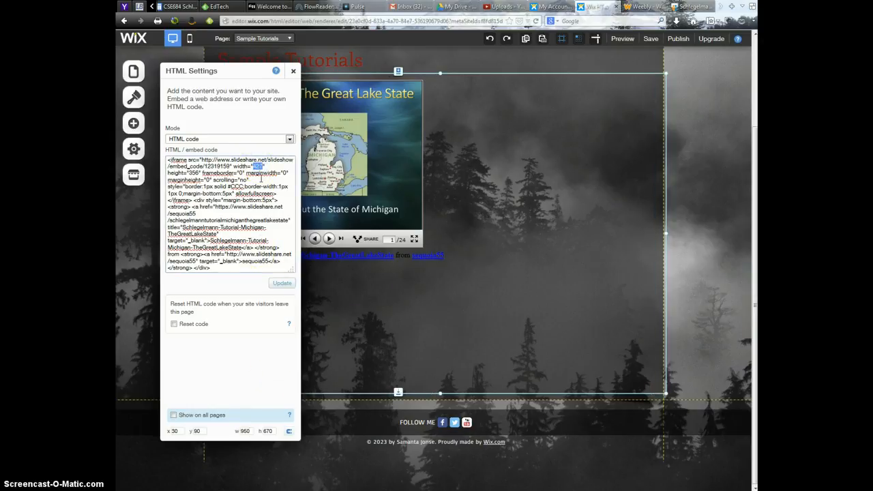
click(270, 284)
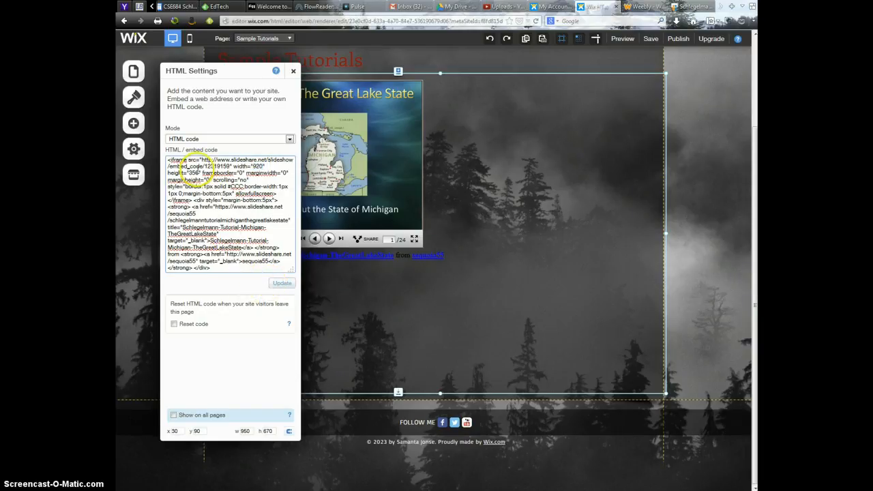
Set the HTML element's height to 700 and the iframe height in the embed code to 670.
double_click(192, 174)
click(268, 431)
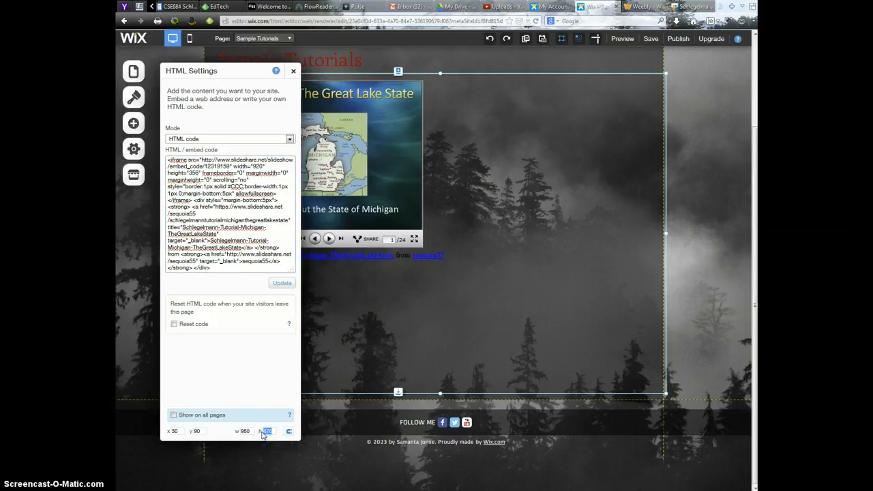
key(BackSpace)
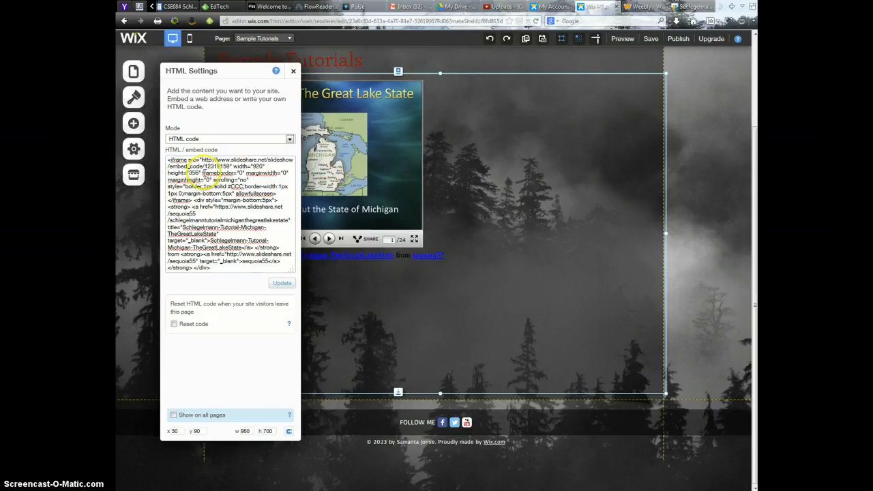
double_click(193, 172)
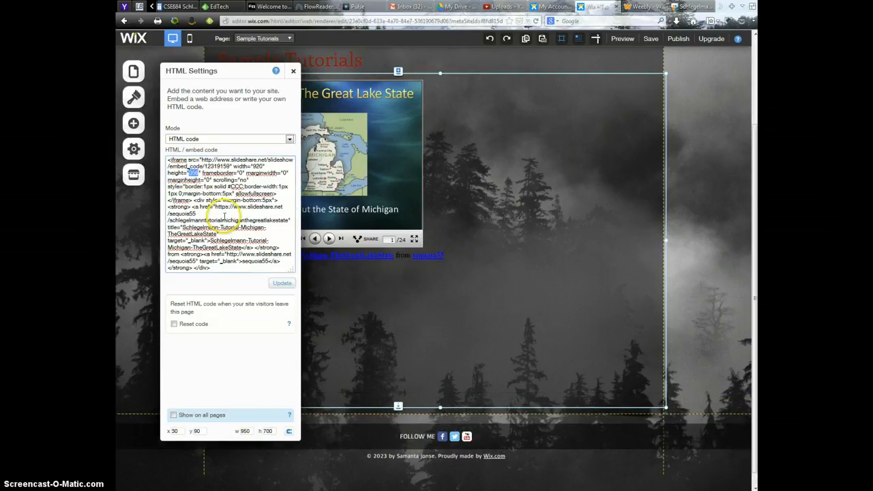
text(670)
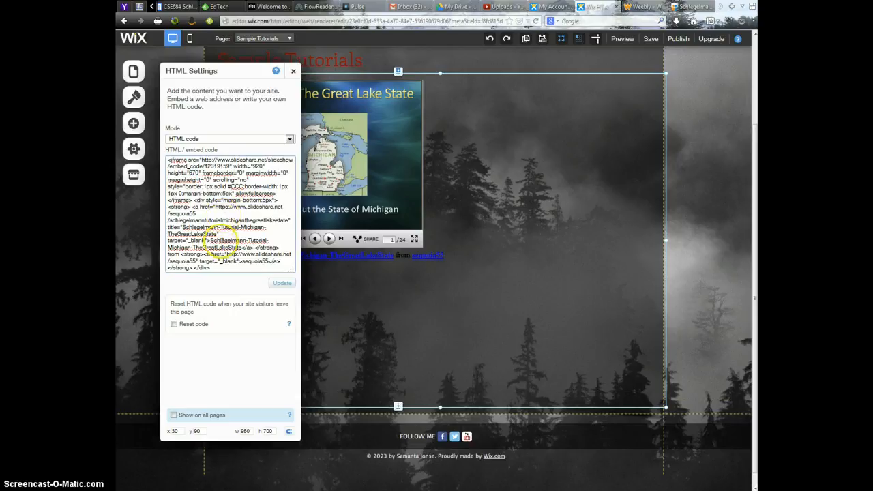
Apply the resized embed code to the HTML element and close its settings.
click(278, 292)
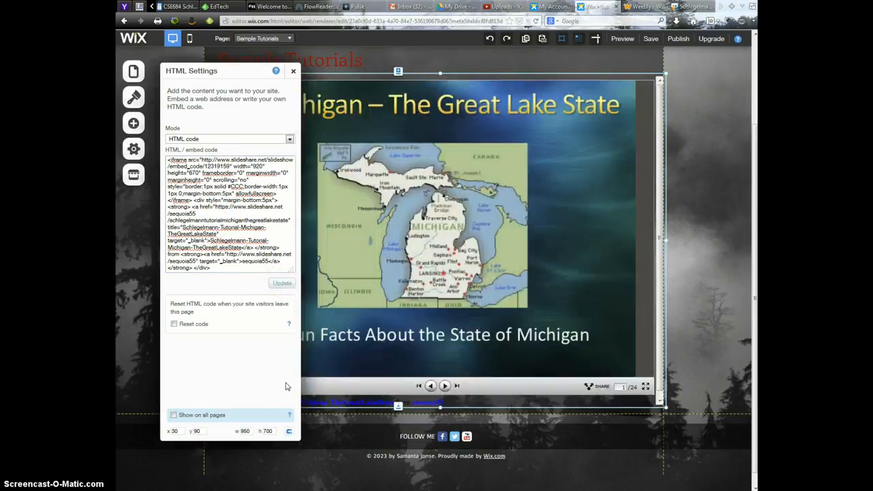
click(294, 71)
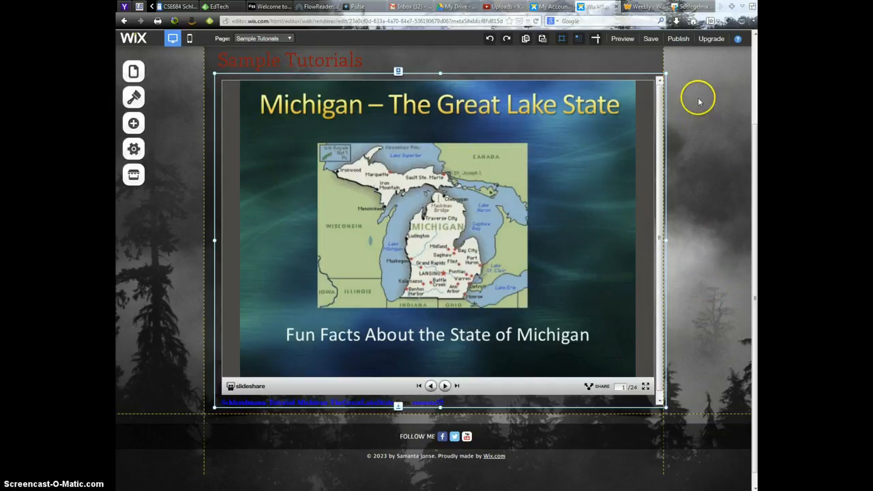
Publish the site online with the default search engine and mobile view options, and open the live site.
click(677, 40)
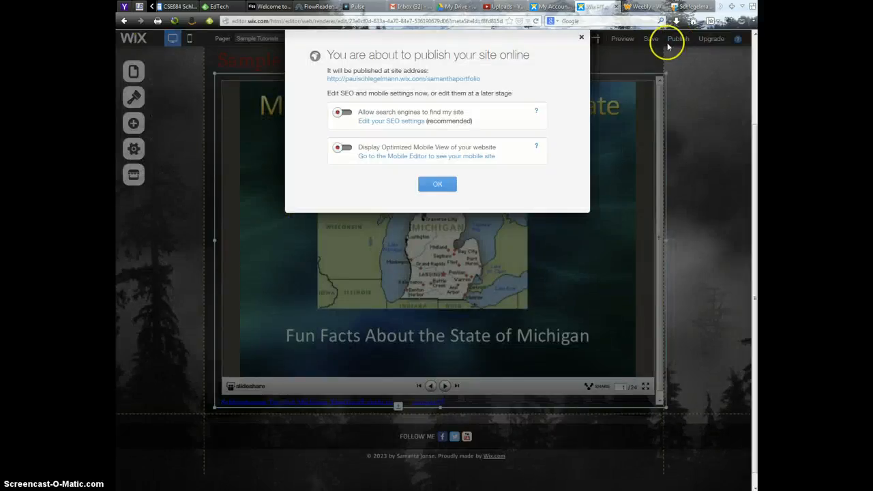
click(438, 189)
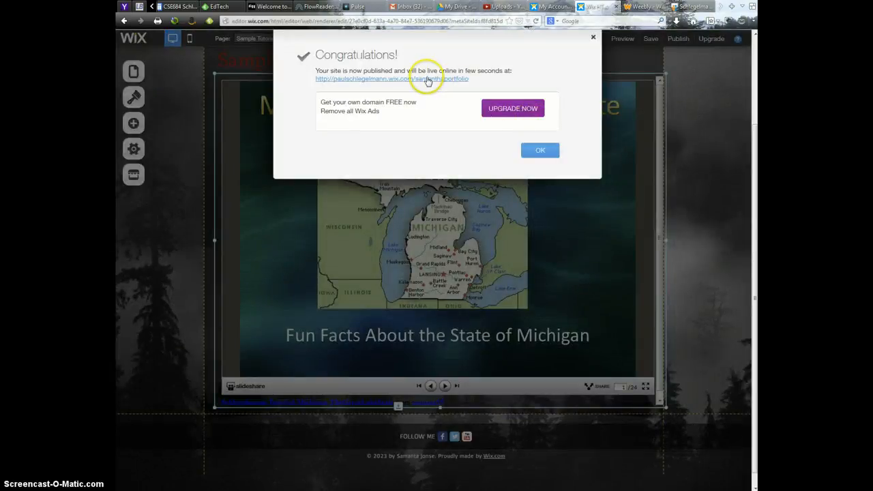
click(426, 79)
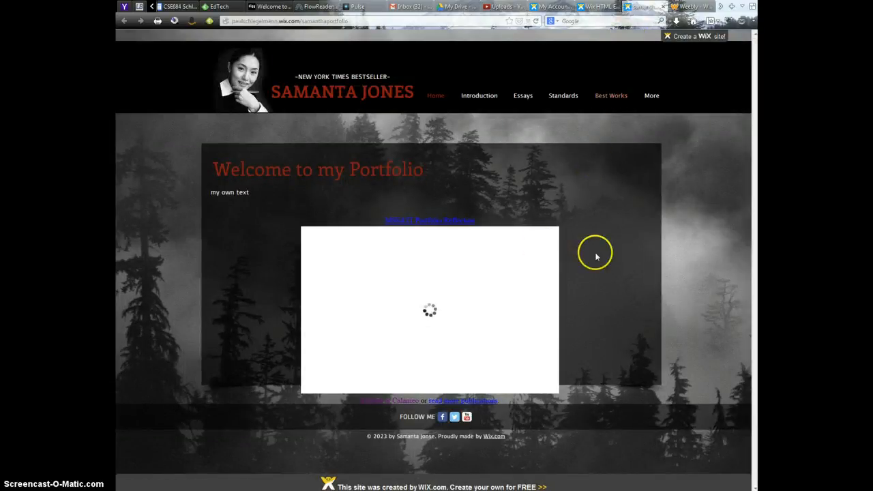
Go to the Sample Tutorials page under Best Works on the live site and view the whole embedded slideshow.
mouse_move(594, 100)
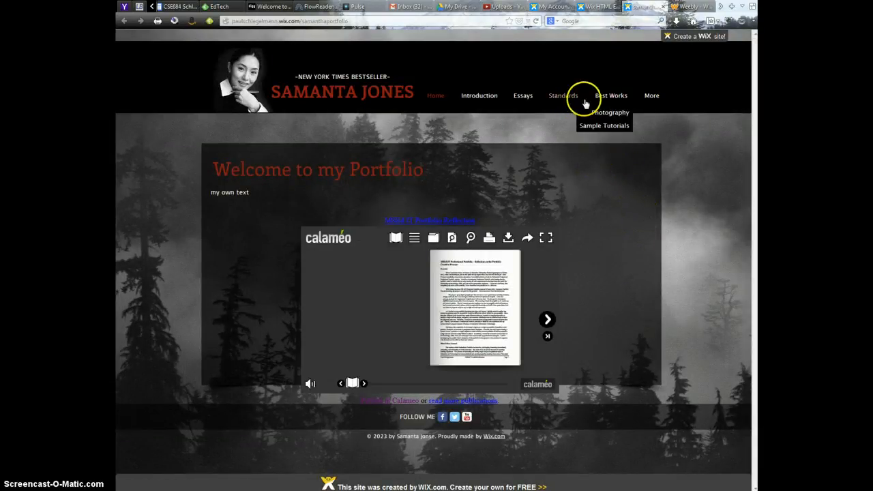
click(610, 128)
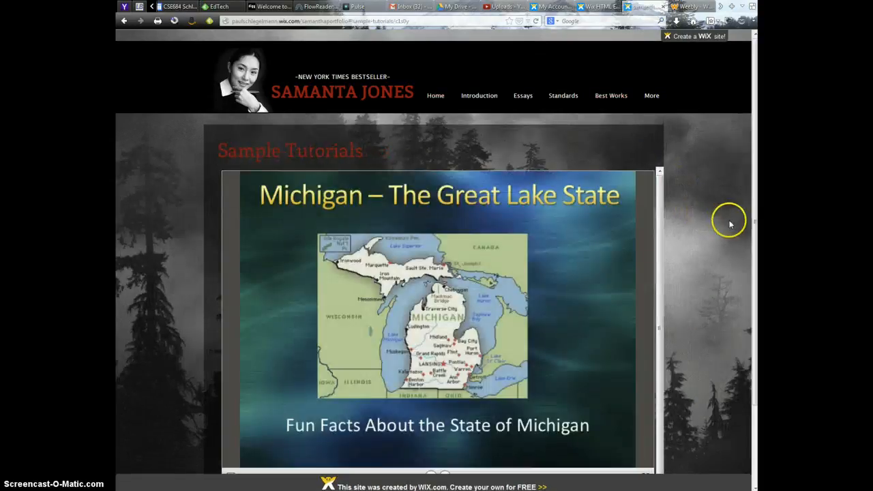
scroll(728, 228, down, 1)
scroll(729, 228, down, 1)
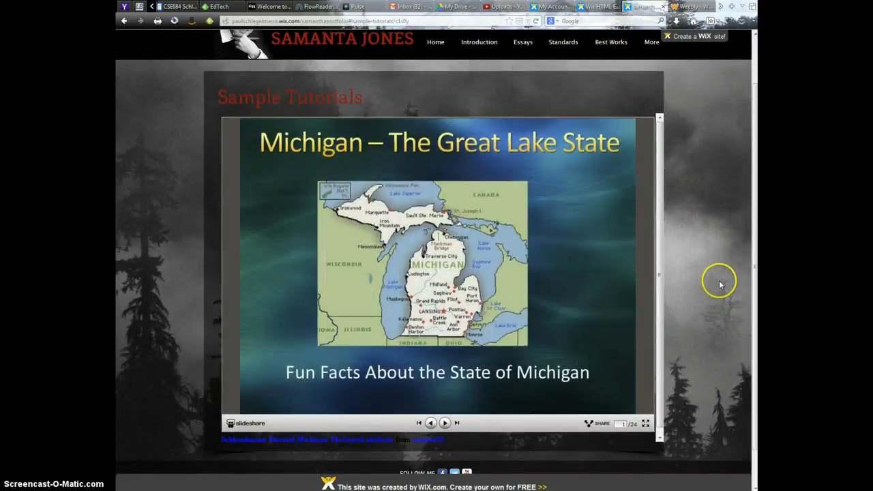
Test the embedded Michigan slideshow by paging forward and backward through its first few slides.
click(445, 422)
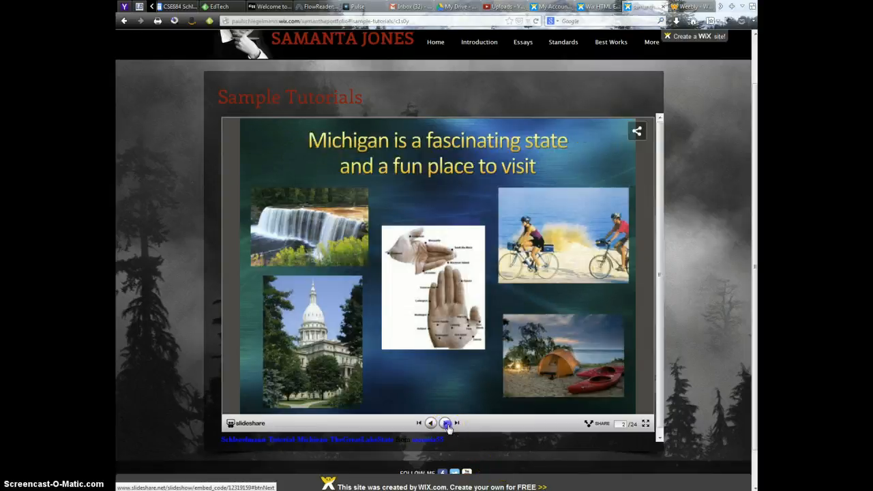
click(445, 423)
click(430, 423)
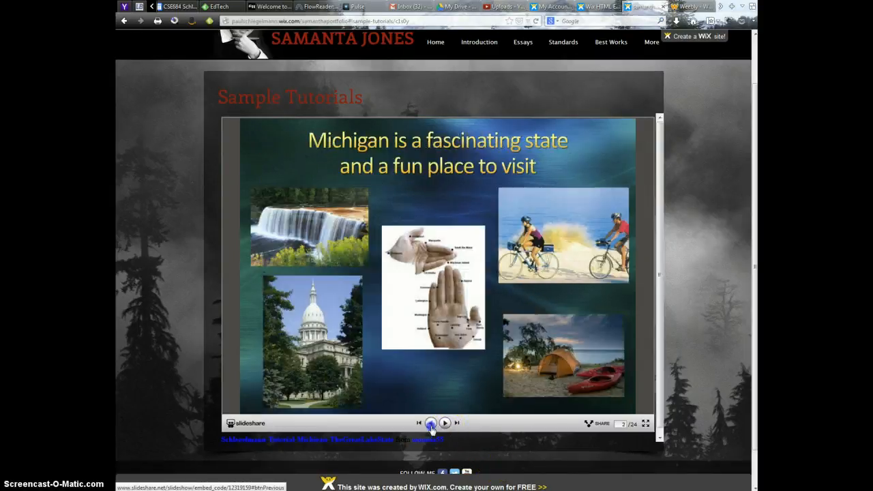
click(431, 423)
click(445, 422)
click(444, 423)
click(445, 422)
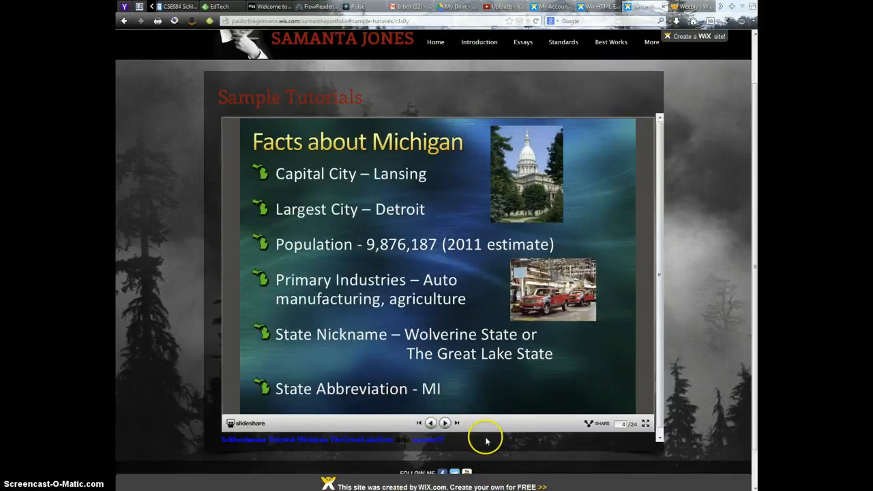
click(431, 423)
click(430, 422)
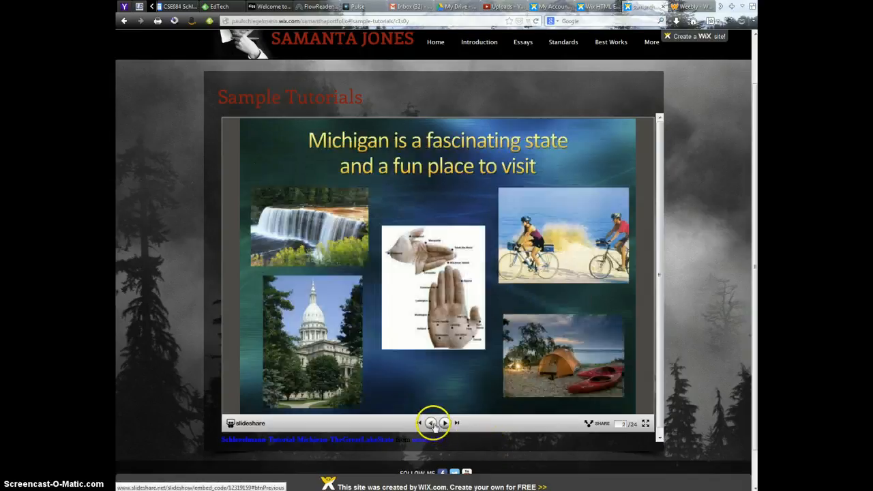
click(725, 350)
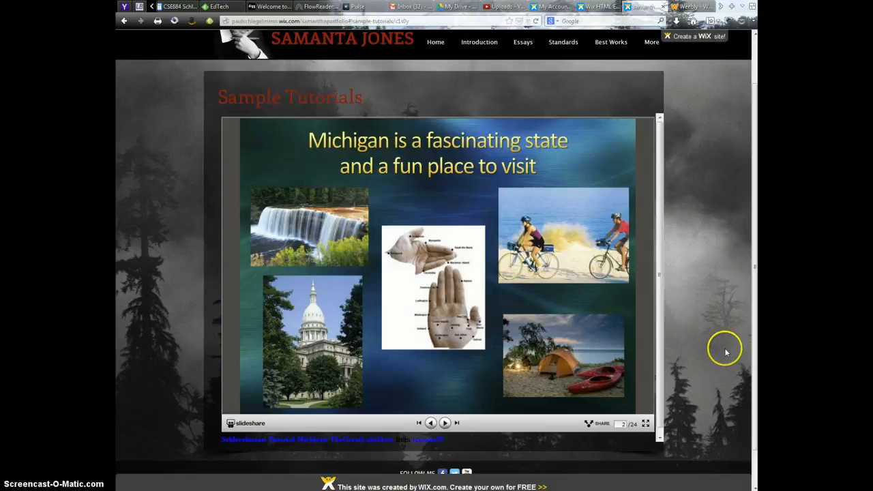